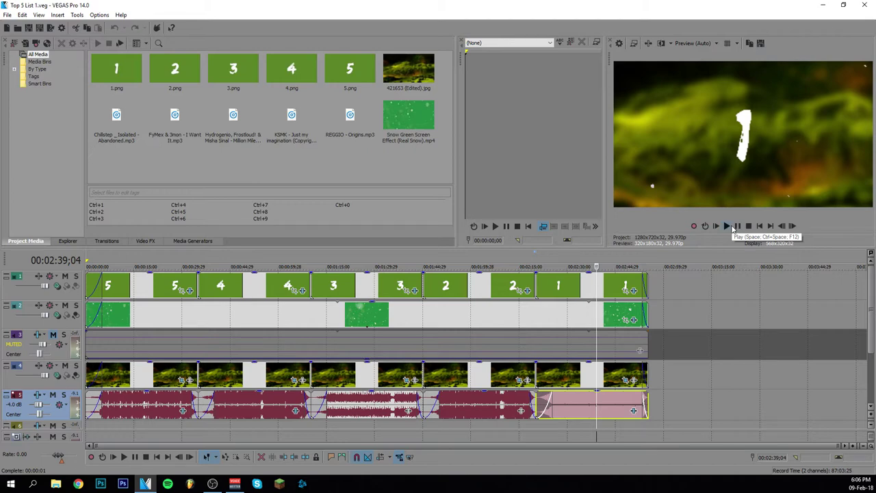
Create a new blank project with the 1920×1080, 59.940 fps template.
{"action": "left_click", "coordinate": [728, 227]}
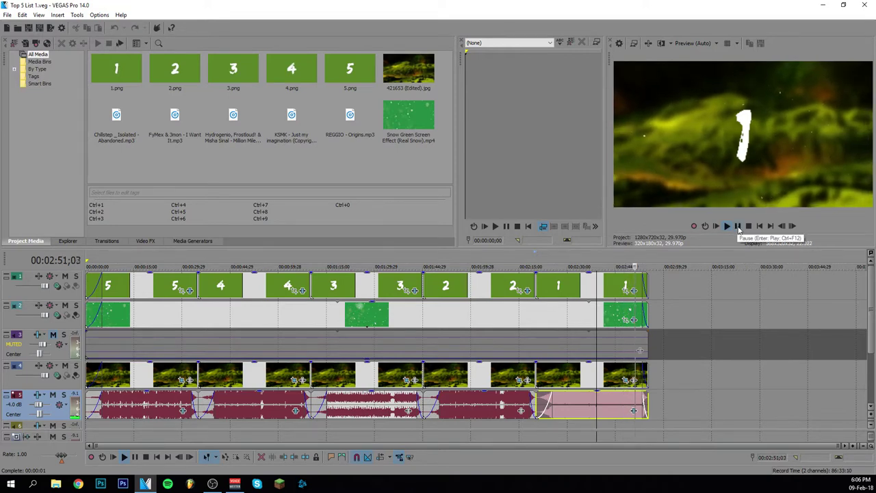
{"action": "left_click", "coordinate": [737, 226]}
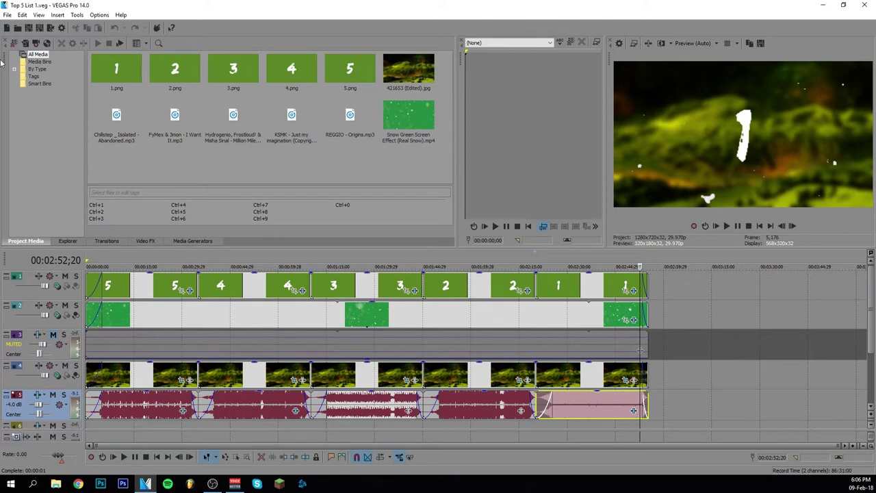
{"action": "left_click", "coordinate": [6, 14]}
{"action": "left_click", "coordinate": [20, 26]}
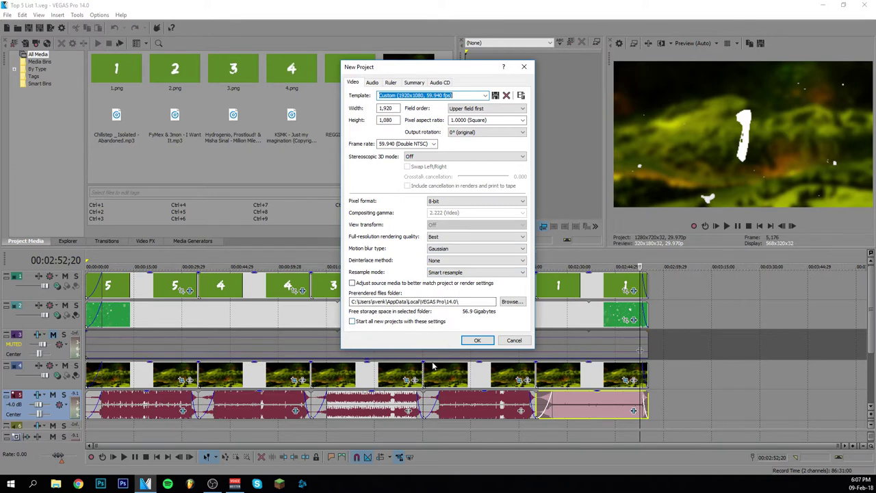
{"action": "left_click", "coordinate": [480, 342]}
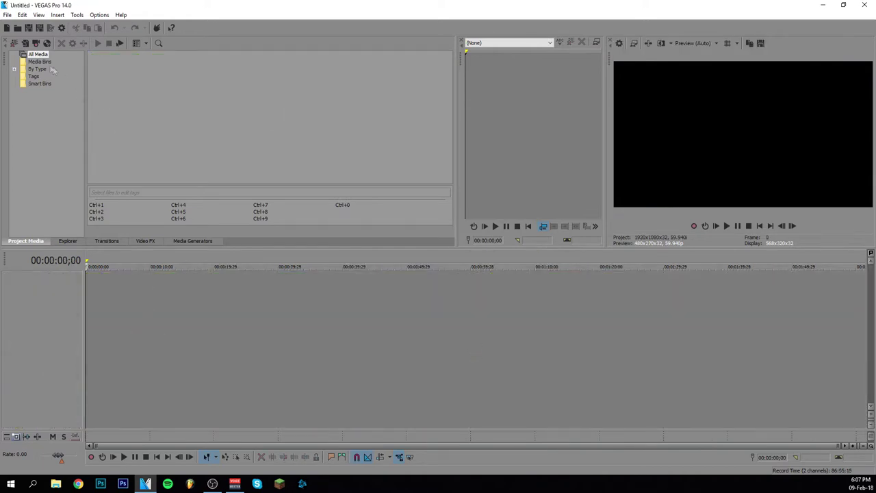
Import snow_wallpaper from Videos > Video 23 > Items and place it on the timeline.
{"action": "left_click", "coordinate": [24, 43]}
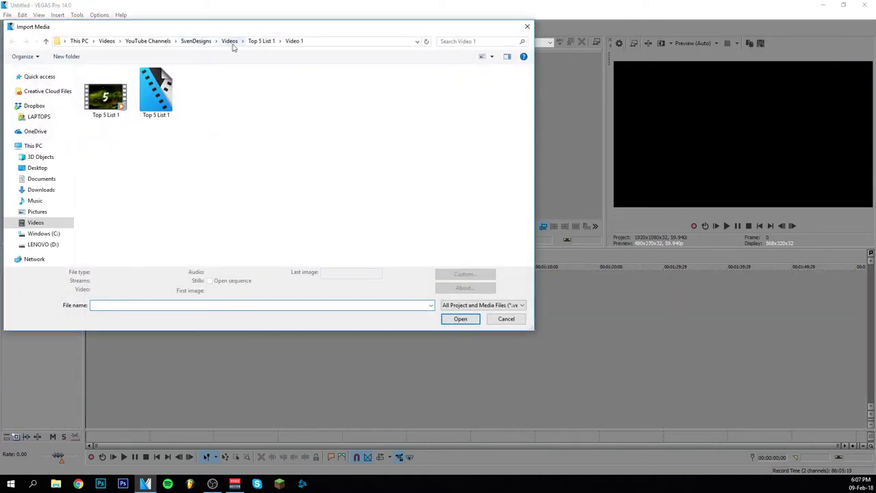
{"action": "left_click", "coordinate": [230, 41]}
{"action": "double_click", "coordinate": [255, 149]}
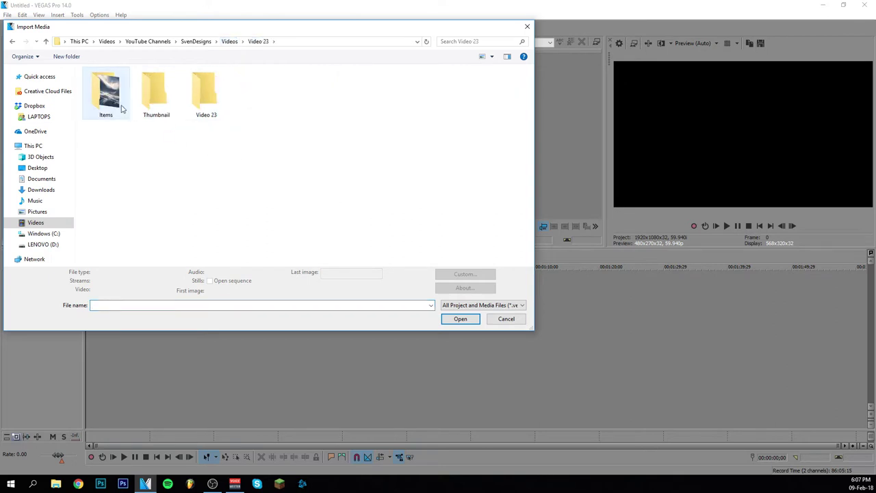
{"action": "double_click", "coordinate": [122, 108]}
{"action": "double_click", "coordinate": [109, 91]}
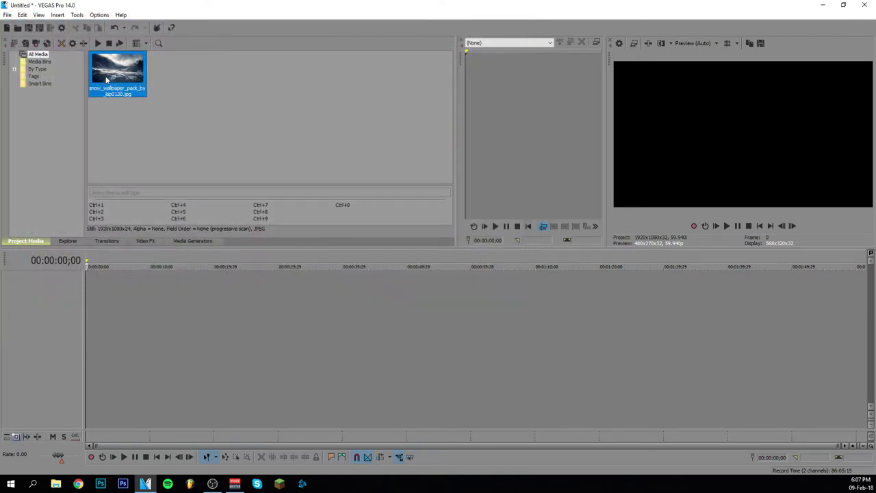
{"action": "left_click_drag", "start_coordinate": [106, 80], "coordinate": [212, 293]}
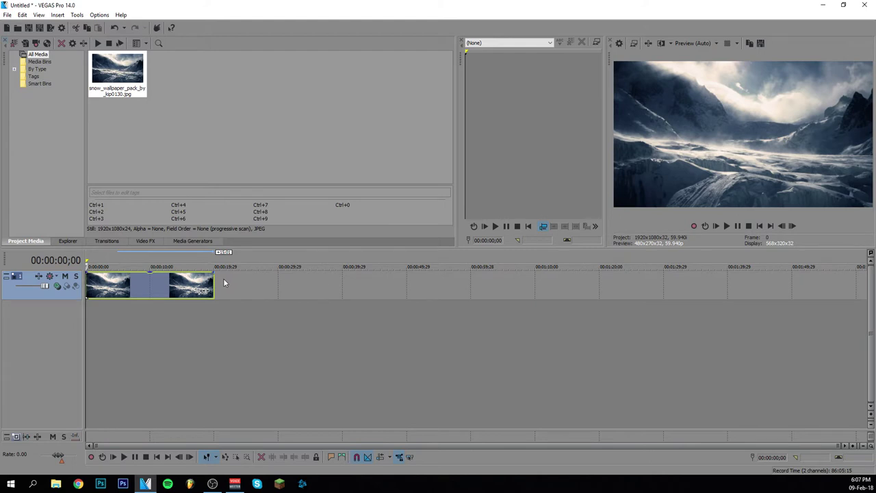
Insert an empty video track above the mountain image track.
{"action": "right_click", "coordinate": [223, 282]}
{"action": "left_click", "coordinate": [370, 312]}
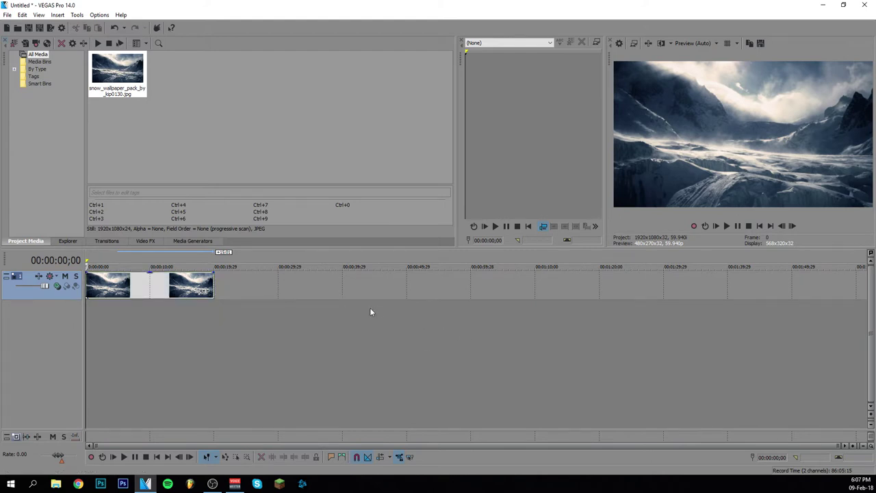
{"action": "right_click", "coordinate": [370, 312]}
{"action": "left_click", "coordinate": [251, 291]}
{"action": "right_click", "coordinate": [250, 291]}
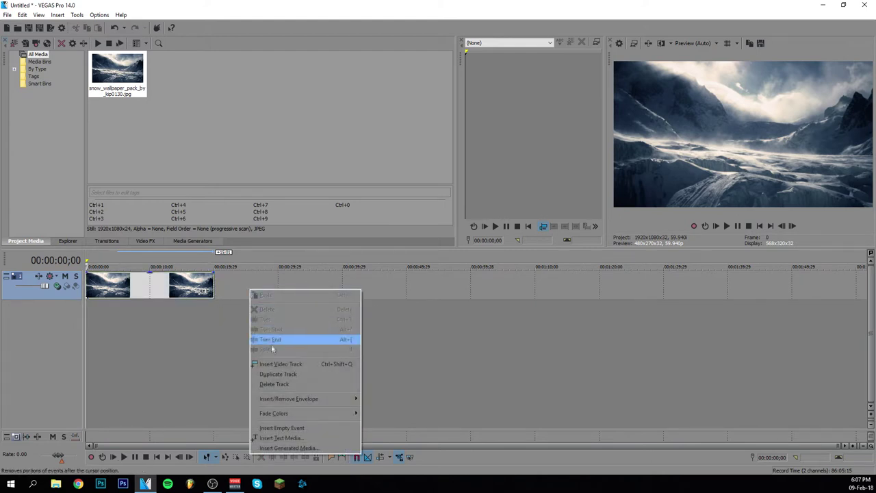
{"action": "left_click", "coordinate": [280, 364]}
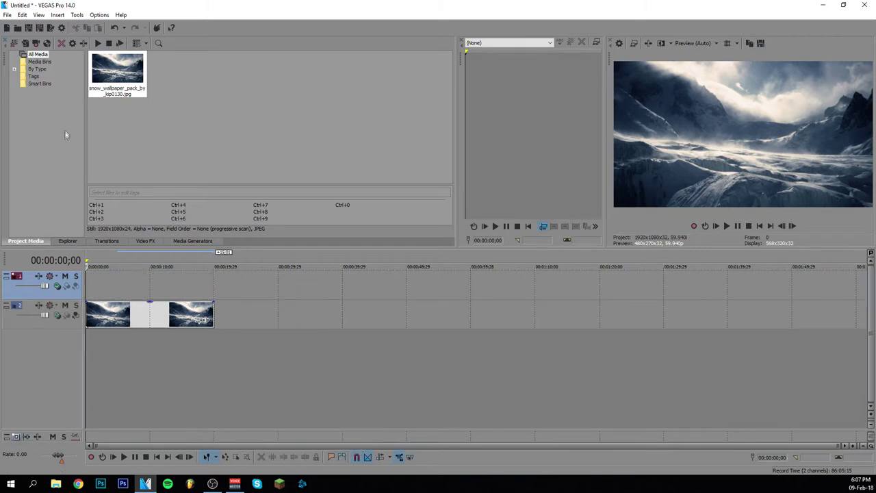
Import 'Snow Green Screen Effect (Real Snow)' from Downloads and drag it onto the top track.
{"action": "left_click", "coordinate": [13, 43]}
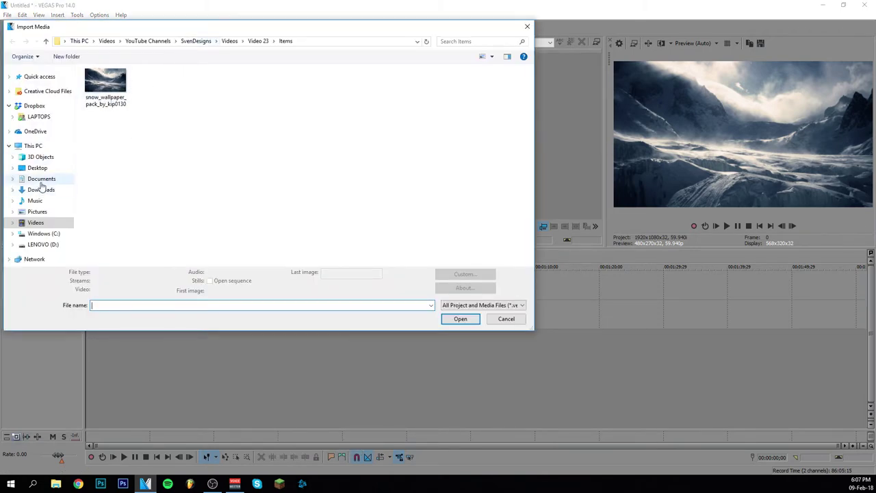
{"action": "left_click", "coordinate": [41, 189]}
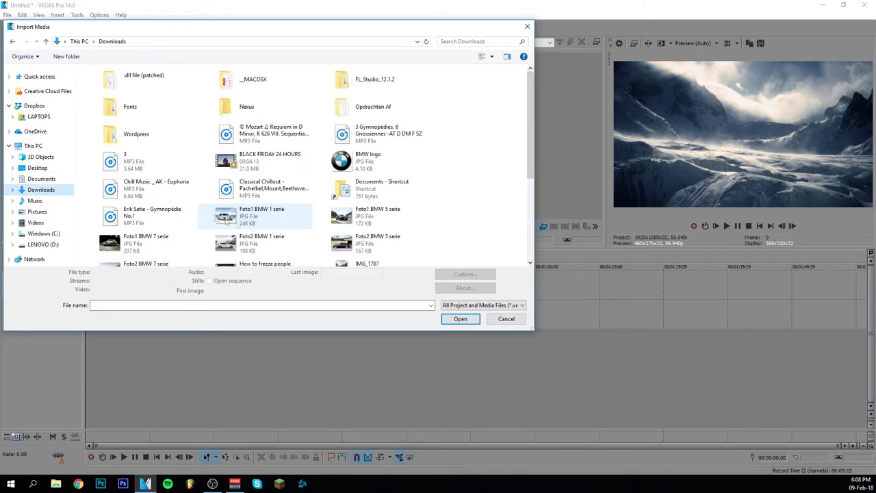
{"action": "scroll", "coordinate": [247, 212], "scroll_direction": "down", "scroll_amount": 4}
{"action": "double_click", "coordinate": [250, 168]}
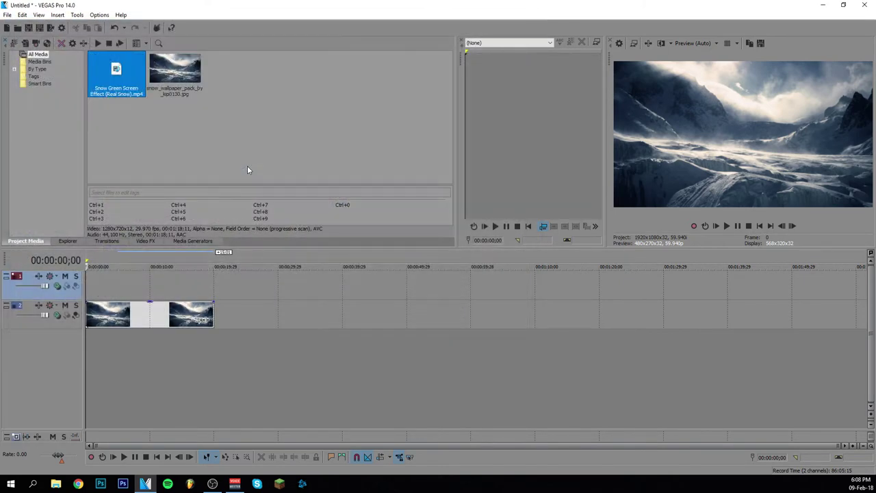
{"action": "left_click_drag", "start_coordinate": [113, 72], "coordinate": [203, 293]}
{"action": "left_click", "coordinate": [94, 286]}
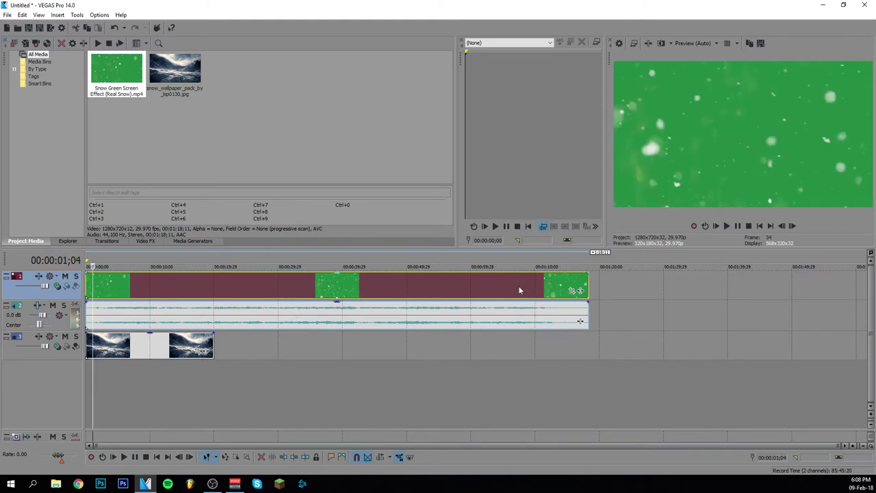
{"action": "left_click", "coordinate": [581, 291]}
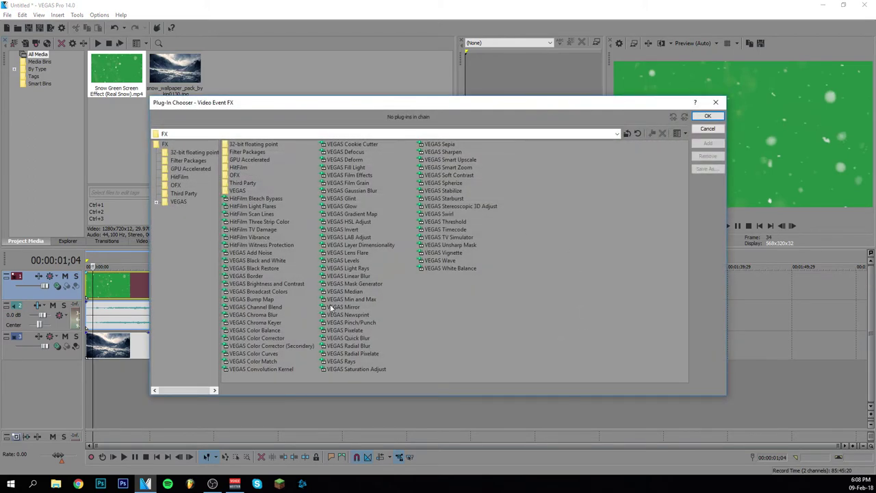
Add VEGAS Chroma Keyer from the Plug-In Chooser to the snow clip.
{"action": "left_click", "coordinate": [270, 324]}
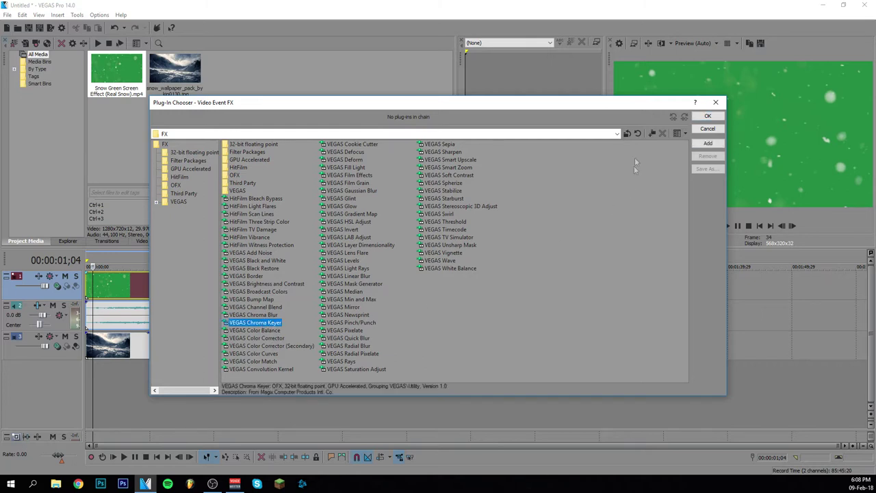
{"action": "left_click", "coordinate": [708, 116]}
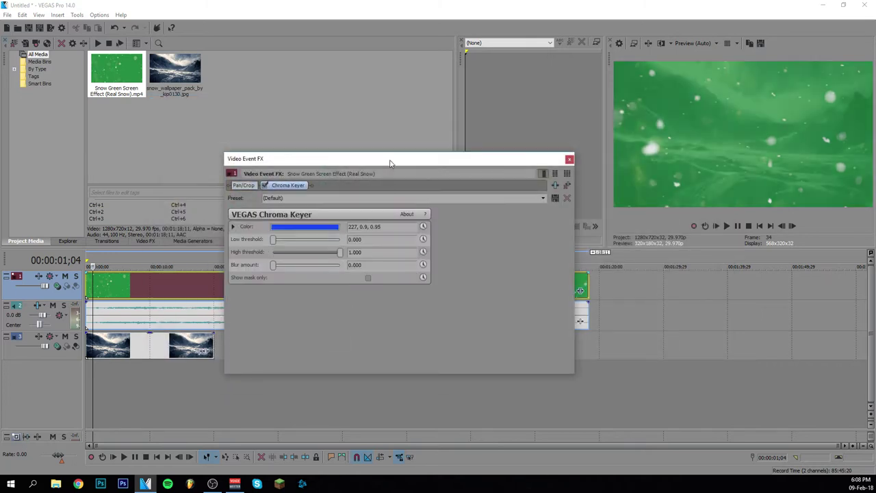
Sample the green background as the key colour (138, 0.73, 0.55) and enable the Chroma Keyer.
{"action": "left_click_drag", "start_coordinate": [390, 163], "coordinate": [385, 136]}
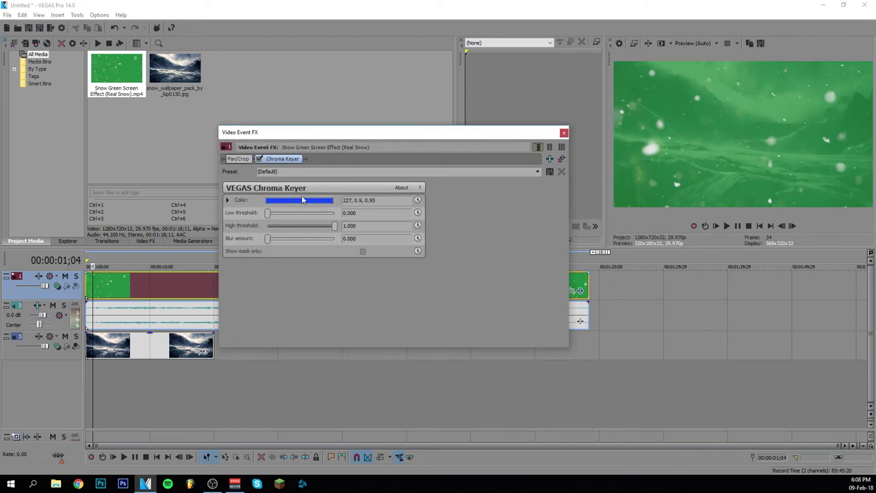
{"action": "left_click", "coordinate": [259, 159]}
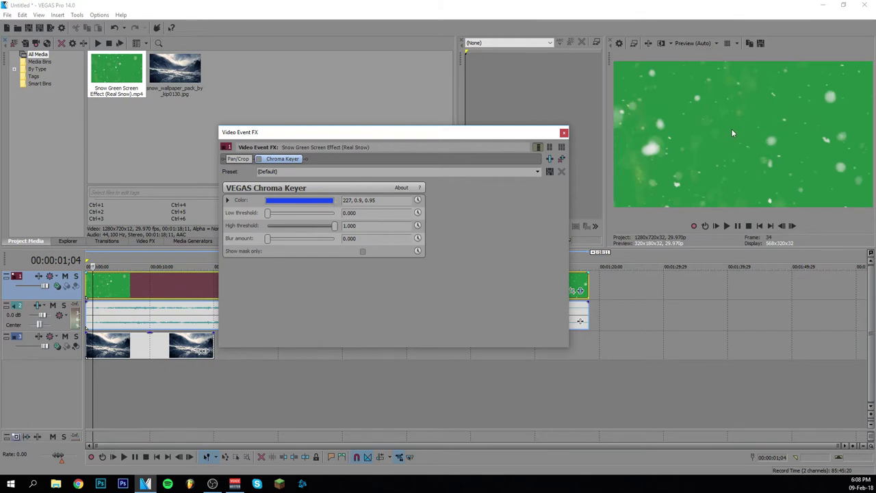
{"action": "left_click", "coordinate": [299, 202]}
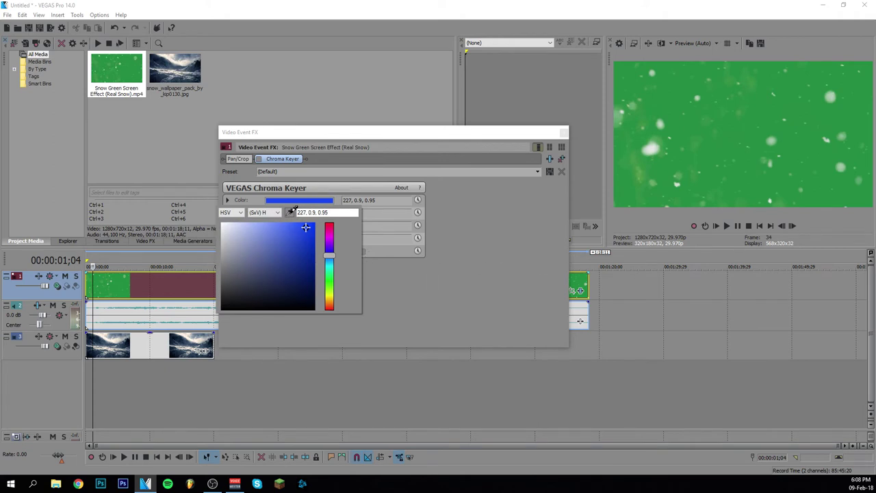
{"action": "left_click", "coordinate": [292, 210]}
{"action": "left_click", "coordinate": [740, 128]}
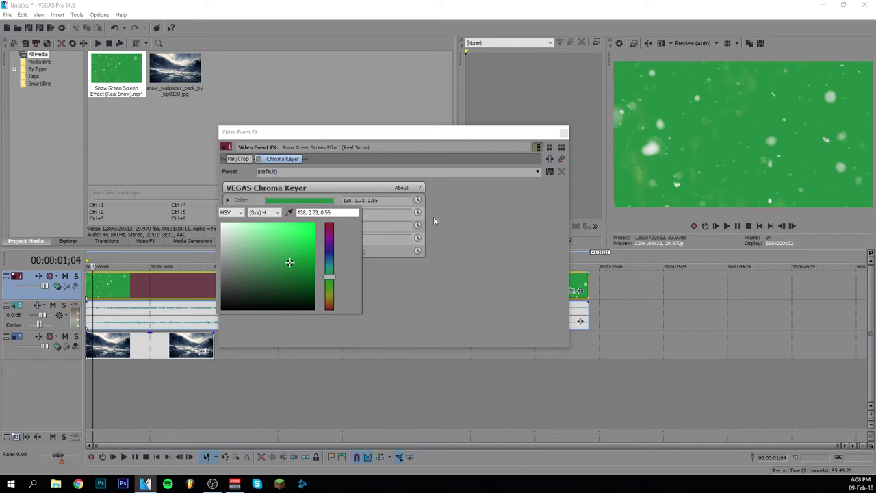
{"action": "left_click", "coordinate": [259, 159]}
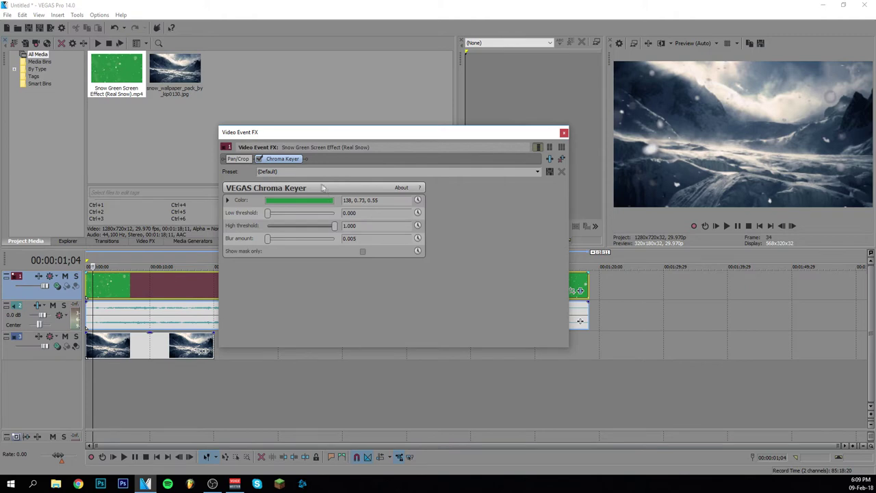
{"action": "left_click_drag", "start_coordinate": [268, 239], "coordinate": [251, 251]}
{"action": "left_click_drag", "start_coordinate": [334, 227], "coordinate": [254, 237]}
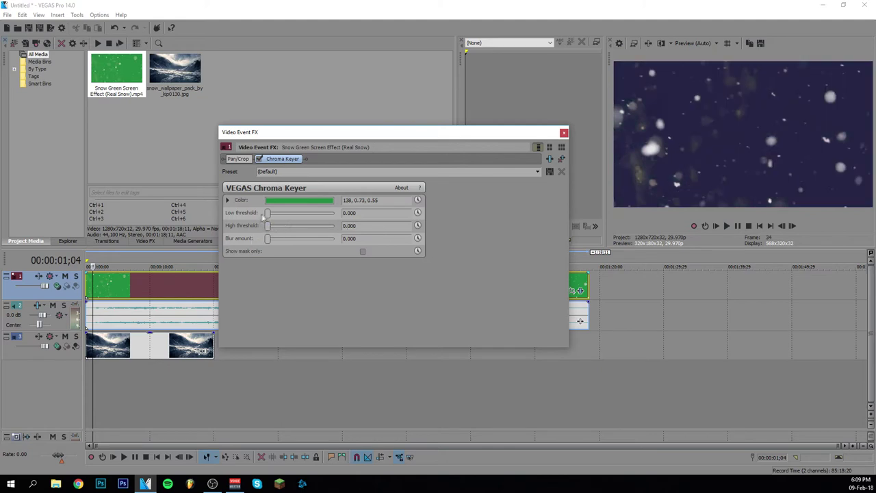
Drag the Chroma Keyer thresholds to 0.361 low and 0.823 high, then preview from the start.
{"action": "left_click_drag", "start_coordinate": [270, 228], "coordinate": [291, 228]}
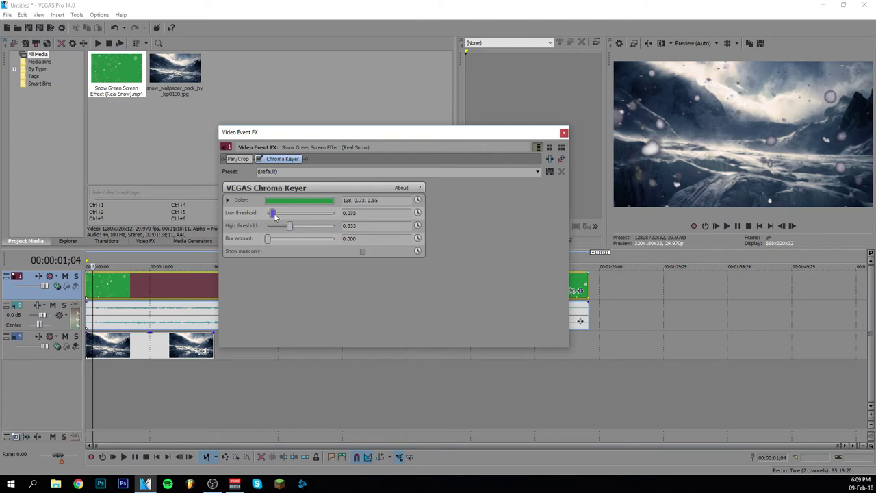
{"action": "left_click", "coordinate": [268, 212]}
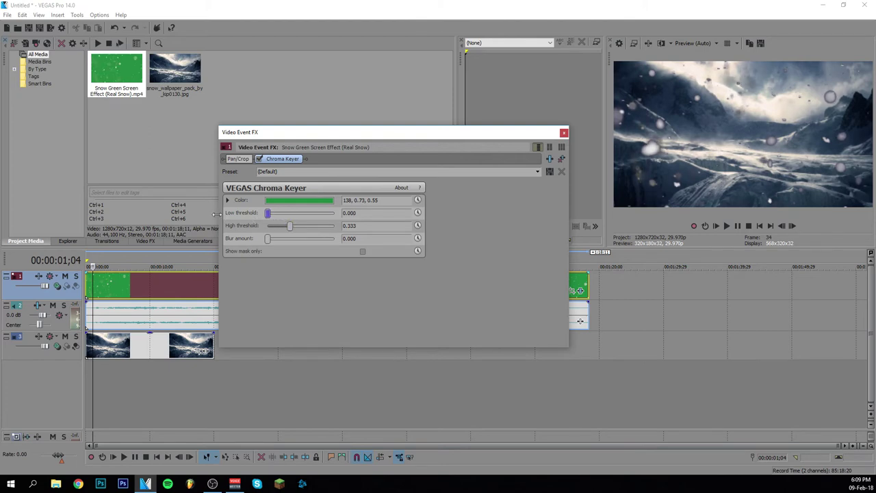
{"action": "left_click_drag", "start_coordinate": [269, 215], "coordinate": [321, 216]}
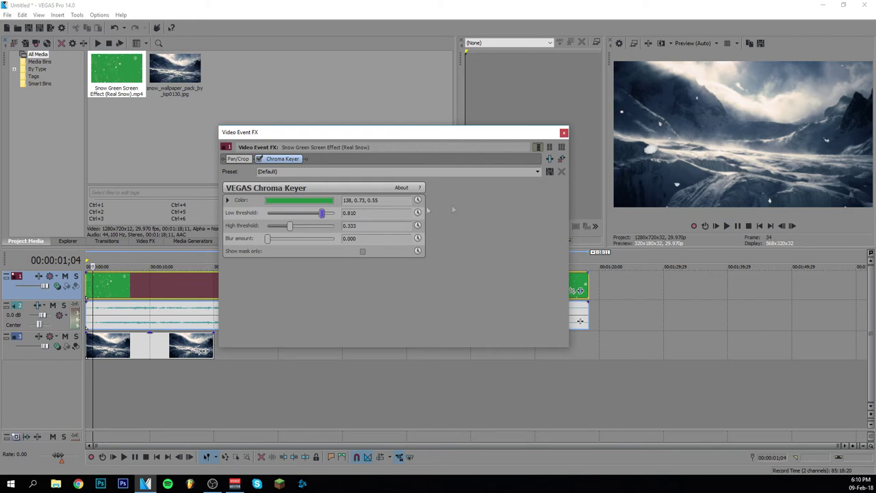
{"action": "left_click_drag", "start_coordinate": [324, 217], "coordinate": [292, 237]}
{"action": "left_click_drag", "start_coordinate": [290, 226], "coordinate": [330, 226]}
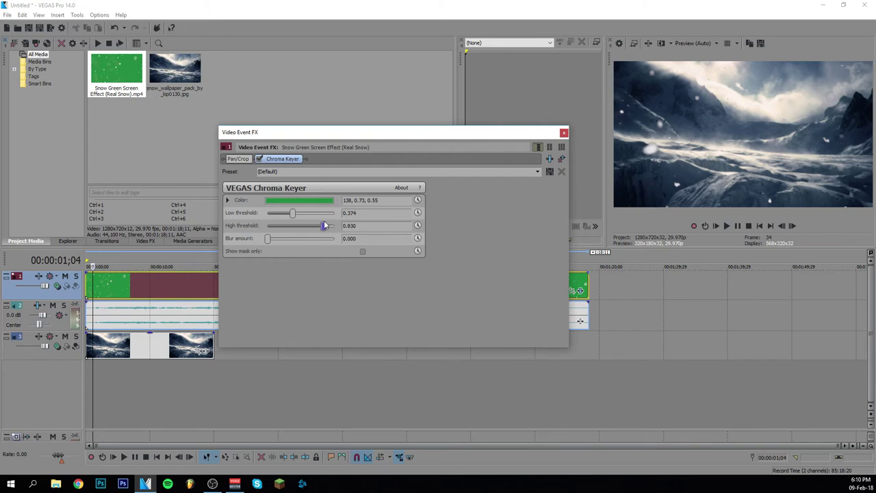
{"action": "left_click_drag", "start_coordinate": [364, 134], "coordinate": [371, 104]}
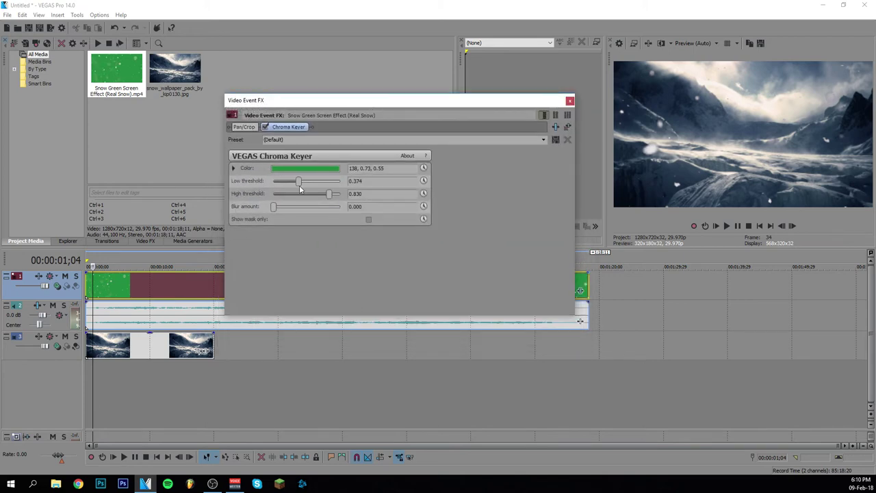
{"action": "left_click_drag", "start_coordinate": [299, 182], "coordinate": [330, 195]}
{"action": "left_click_drag", "start_coordinate": [421, 110], "coordinate": [449, 134]}
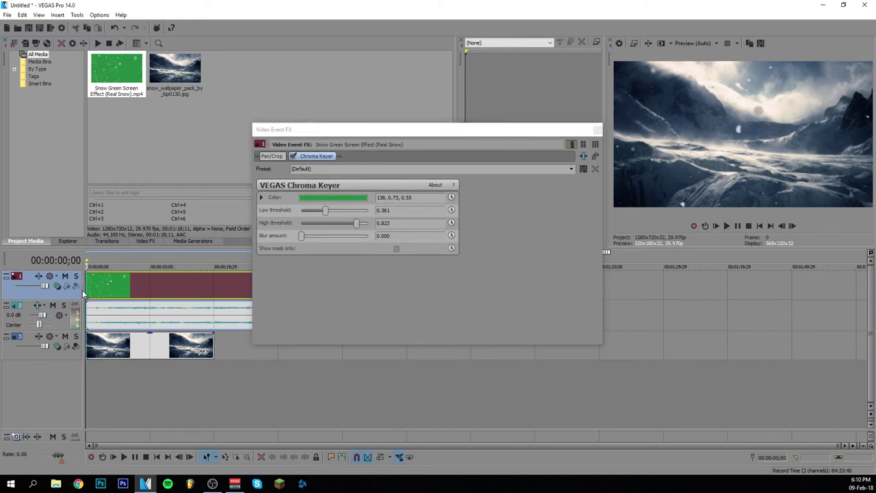
{"action": "left_click", "coordinate": [716, 226]}
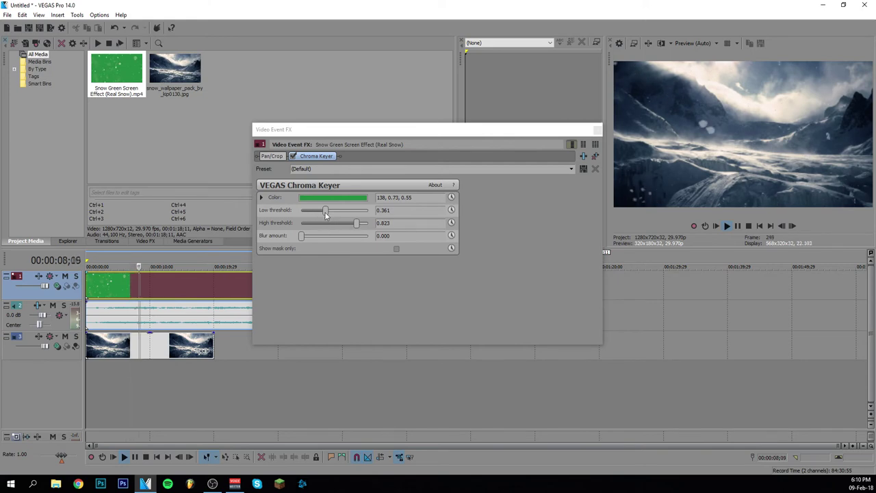
Raise thresholds to 0.707 low and 0.837 high, set blur to 0.006, then close the FX window.
{"action": "left_click_drag", "start_coordinate": [326, 213], "coordinate": [348, 216]}
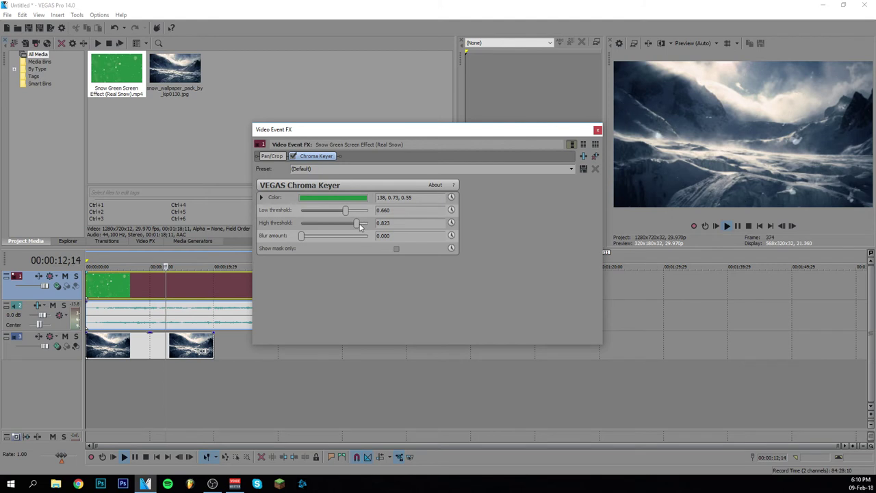
{"action": "left_click_drag", "start_coordinate": [357, 223], "coordinate": [349, 214]}
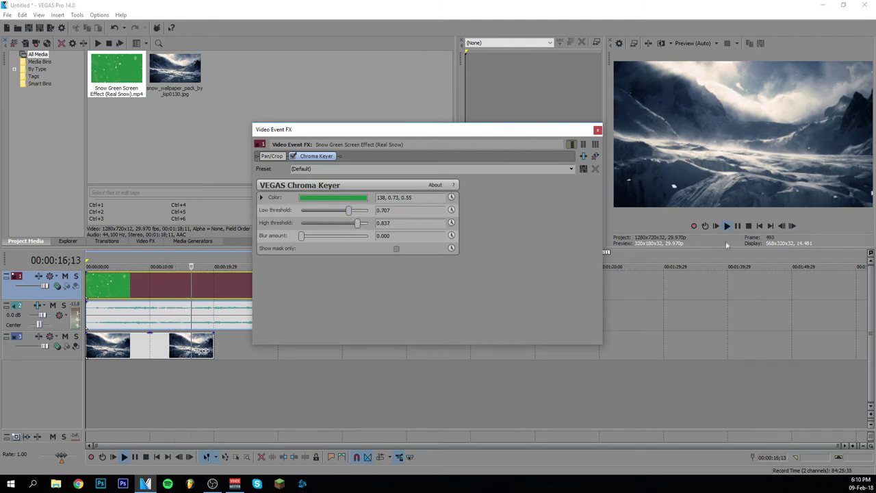
{"action": "left_click", "coordinate": [98, 323]}
{"action": "key", "text": "space"}
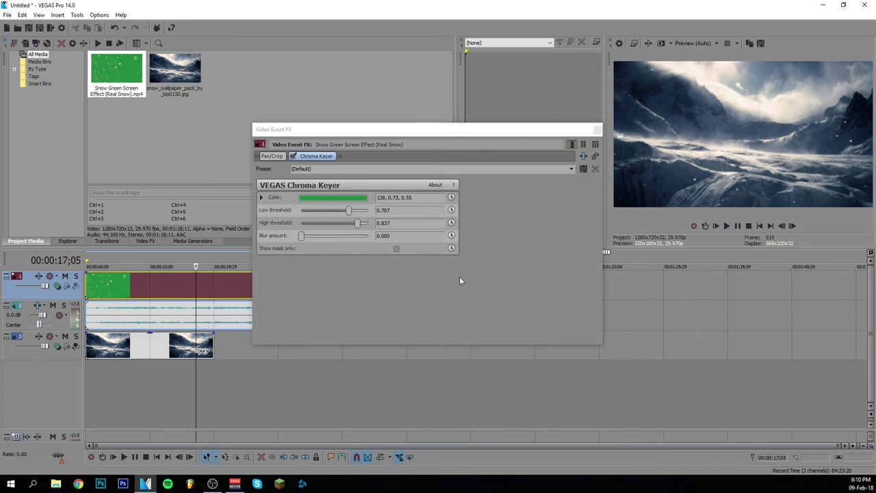
{"action": "left_click", "coordinate": [391, 236]}
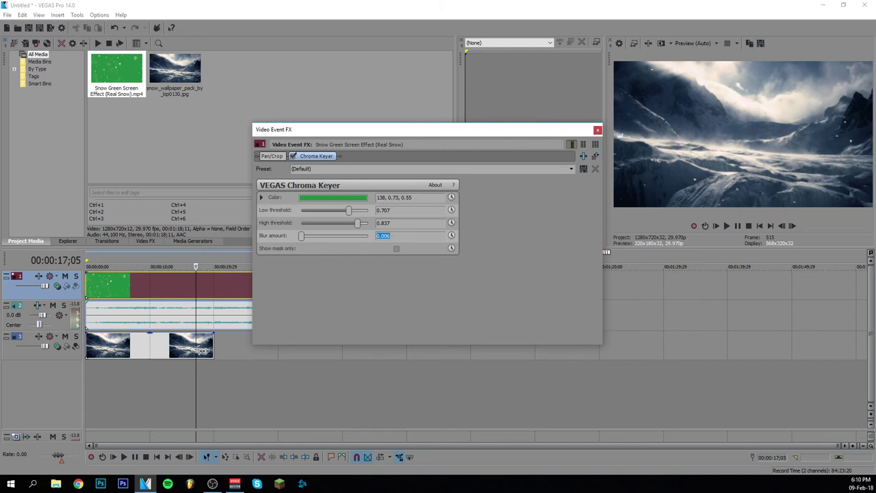
{"action": "left_click", "coordinate": [597, 130]}
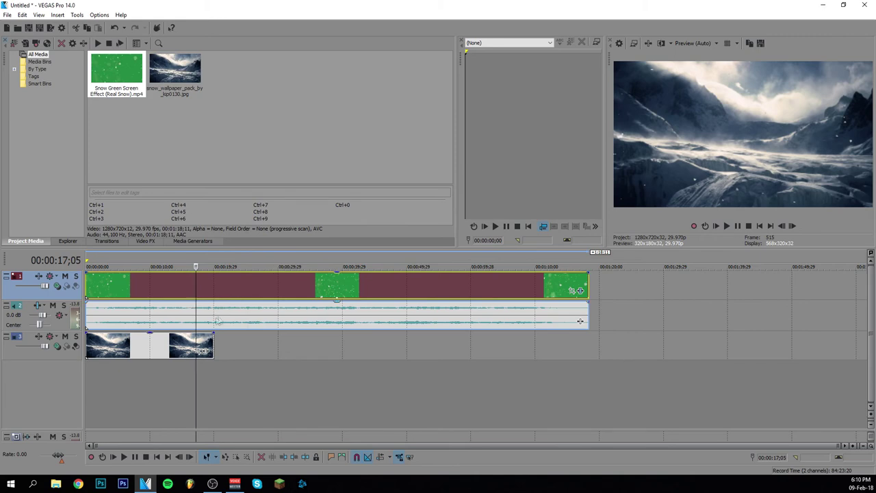
Replay from the start and push the Chroma Keyer thresholds to 0.925 low and 0.912 high.
{"action": "left_click_drag", "start_coordinate": [194, 320], "coordinate": [81, 291]}
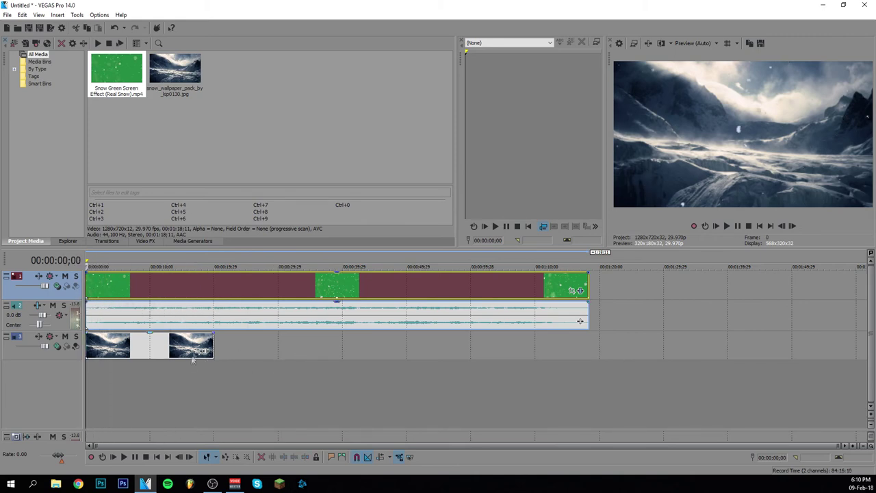
{"action": "left_click", "coordinate": [726, 225]}
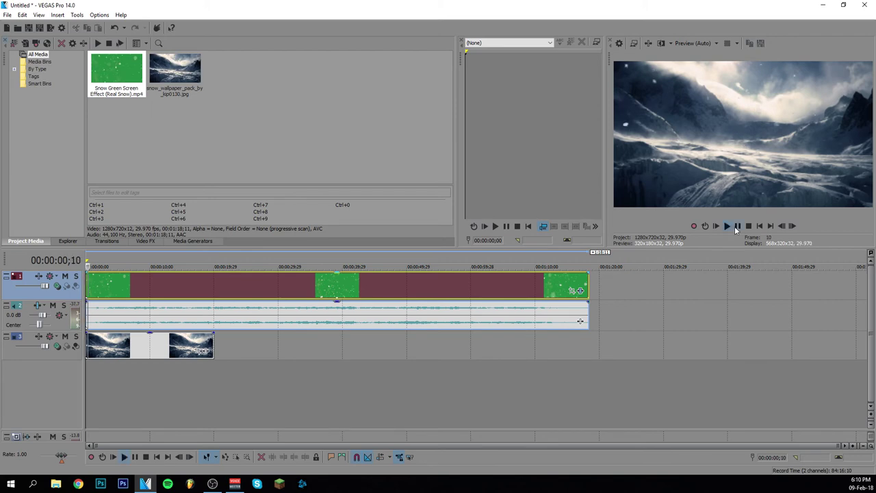
{"action": "left_click", "coordinate": [573, 291]}
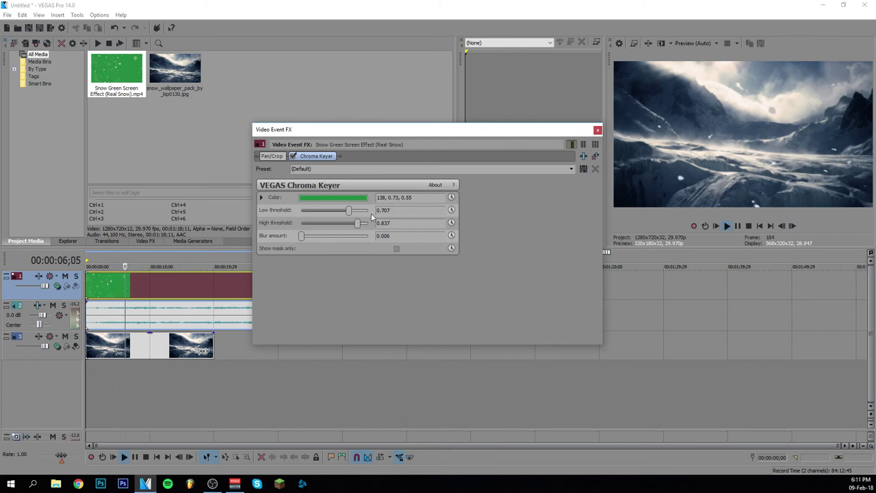
{"action": "left_click_drag", "start_coordinate": [349, 210], "coordinate": [362, 226]}
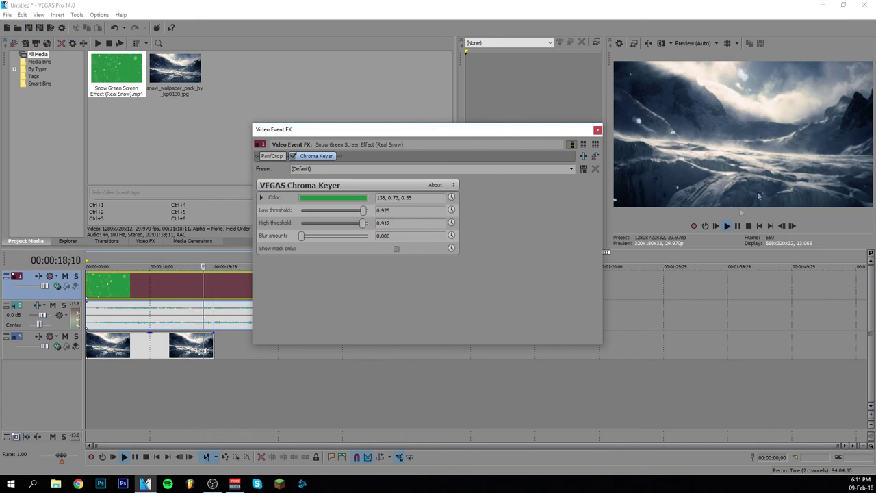
{"action": "left_click", "coordinate": [598, 130]}
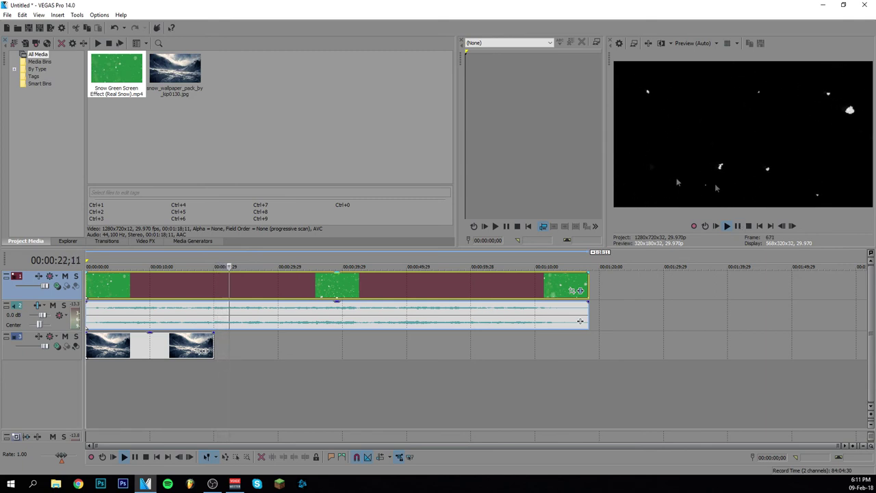
Stop playback and return the cursor to 00:00:00;00.
{"action": "key", "text": "space"}
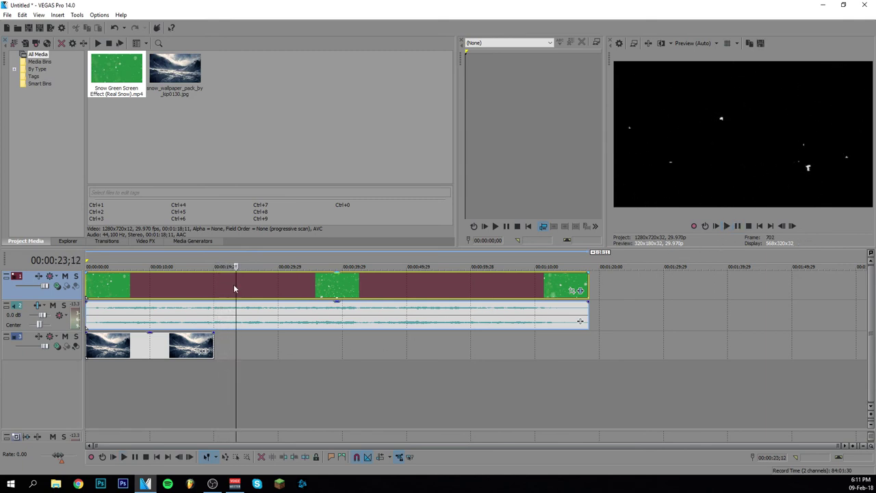
{"action": "key", "text": "ctrl+Home"}
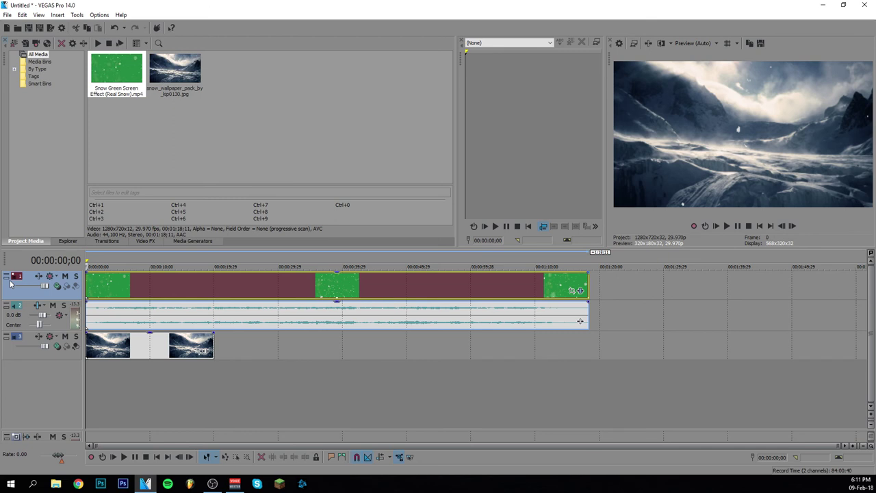